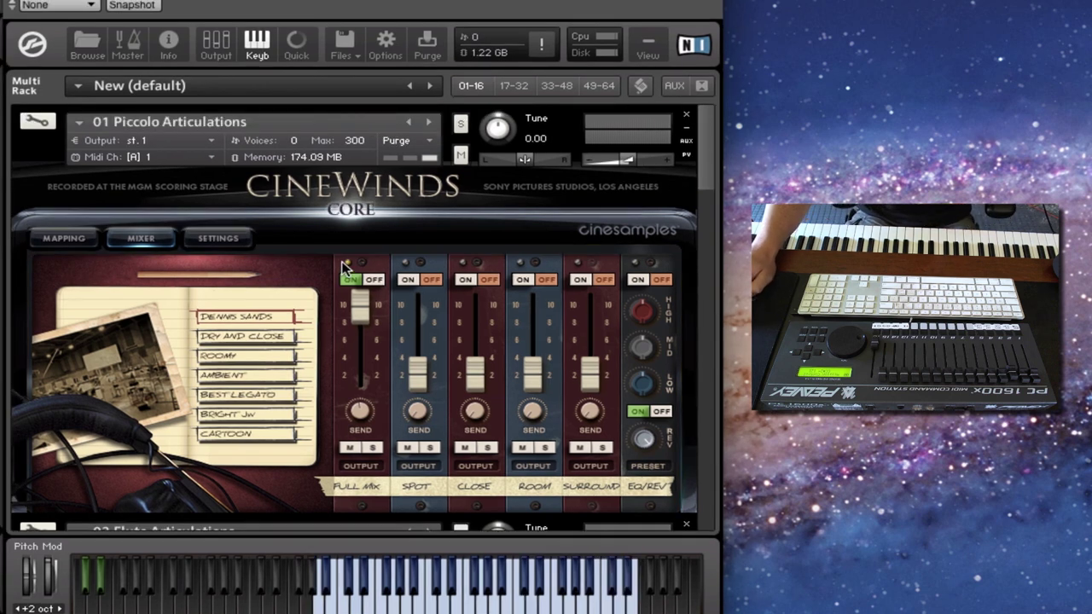
# Step: Collapse the multi rack to list all loaded woodwind instruments, and expand it again at the Alto Flute
pyautogui.click(702, 88)
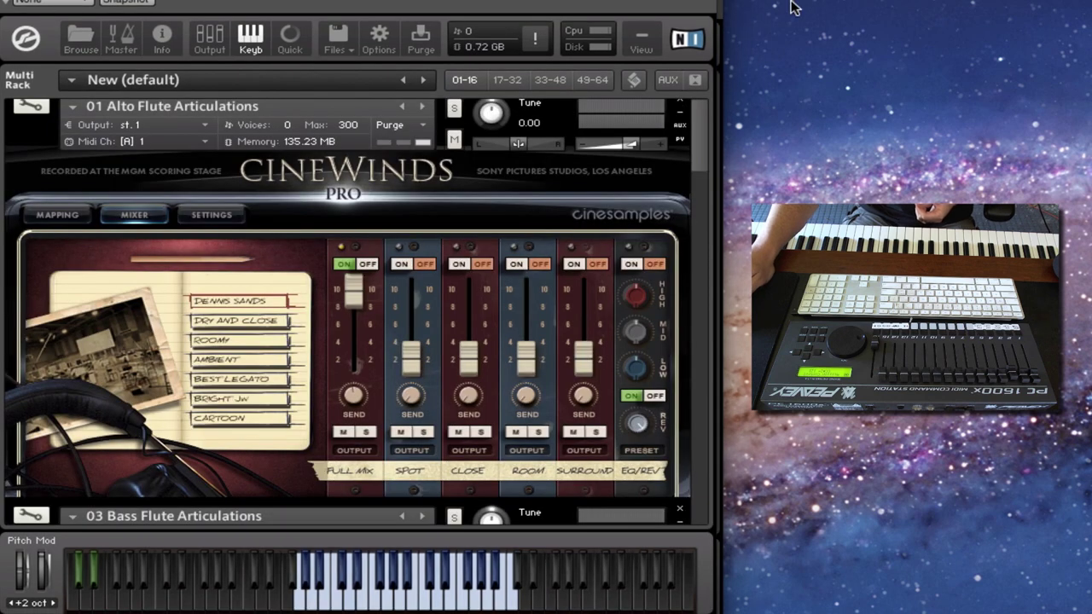
pyautogui.scroll(1, 540, 126)
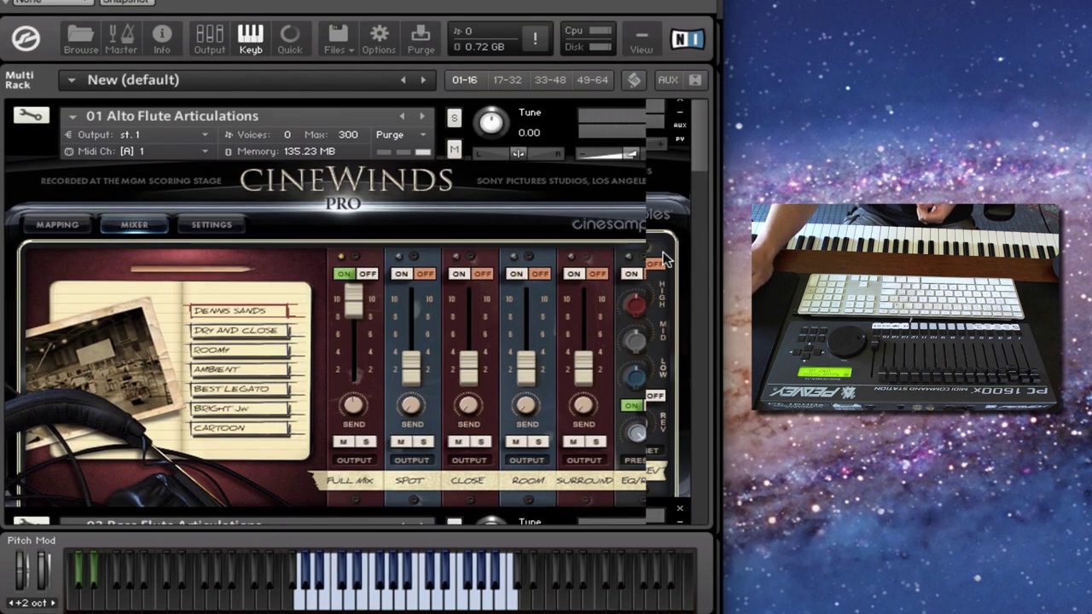
pyautogui.click(696, 80)
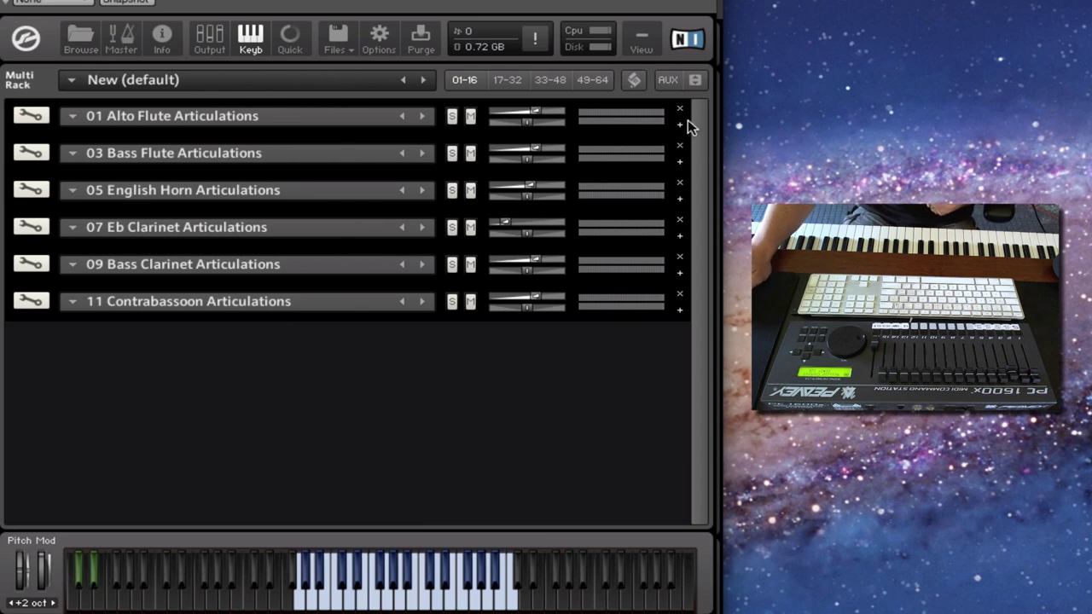
pyautogui.click(695, 79)
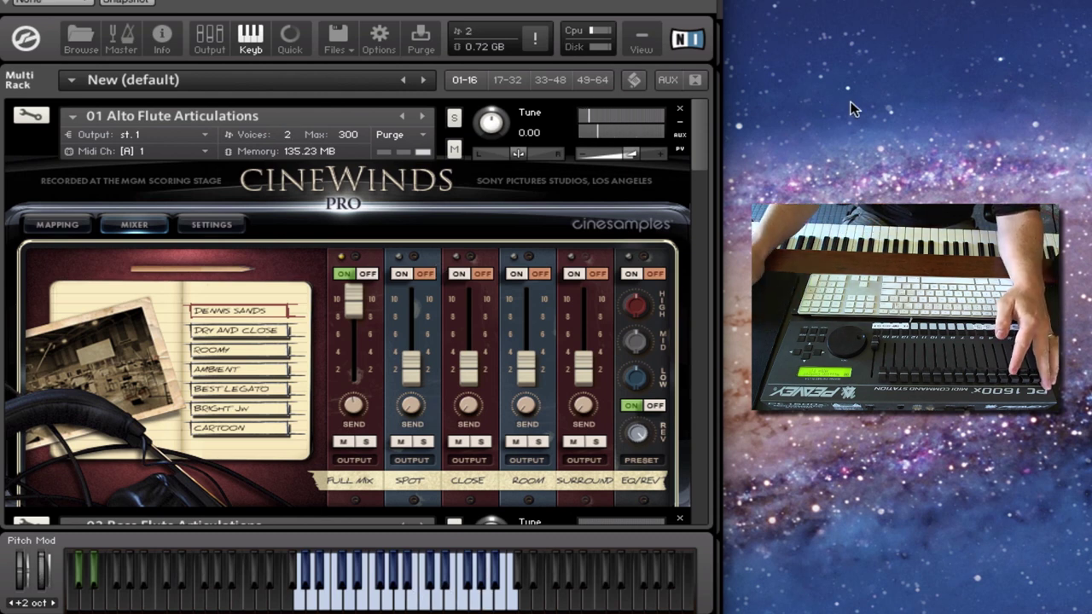
# Step: Show the Alto Flute's articulation mapping and bring up the Bass Flute instrument for playing
pyautogui.click(55, 222)
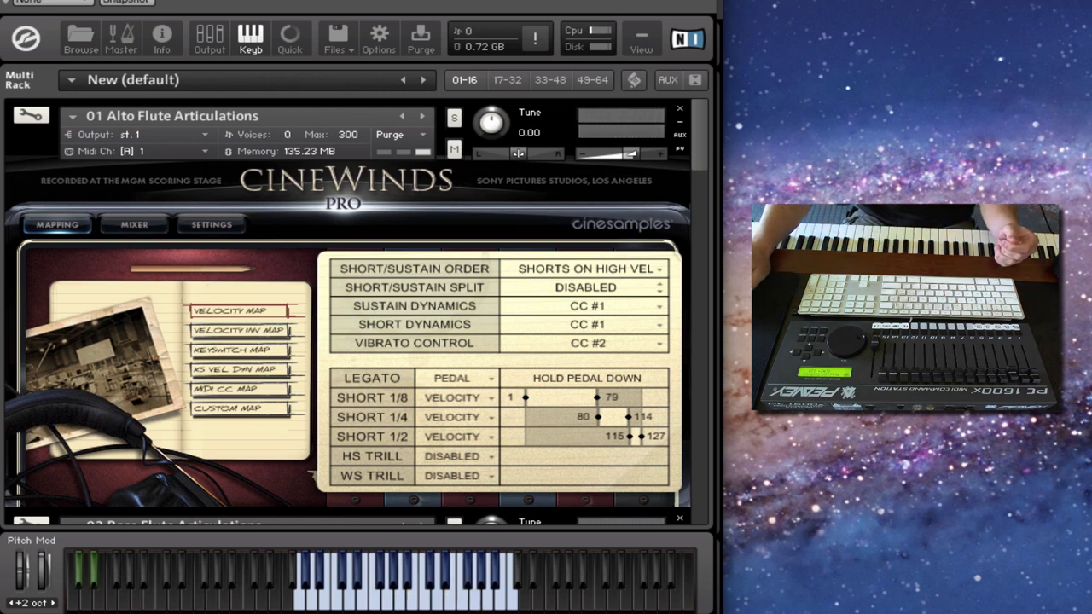
pyautogui.scroll(-3, 589, 198)
pyautogui.scroll(-3, 591, 194)
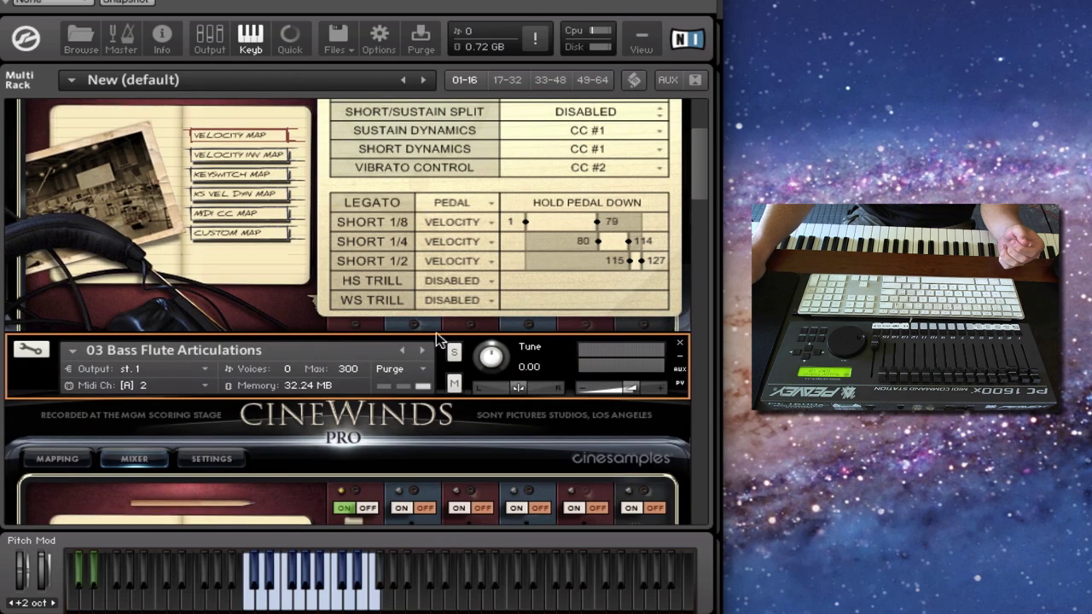
pyautogui.scroll(-8, 485, 322)
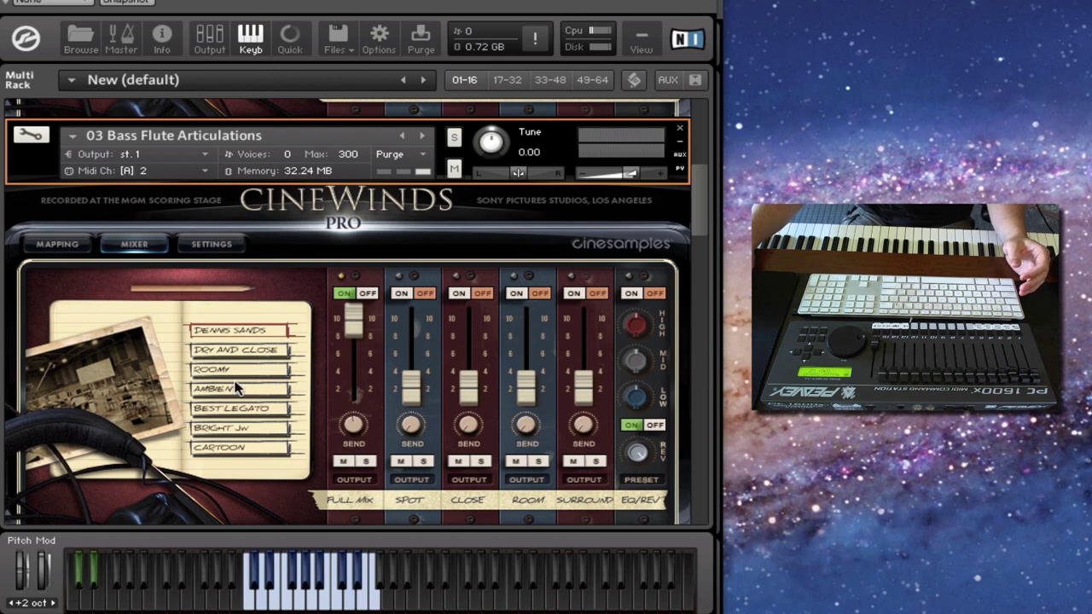
# Step: Select the English Horn Articulations instrument and bring its mixer fully into view
pyautogui.scroll(-5, 516, 252)
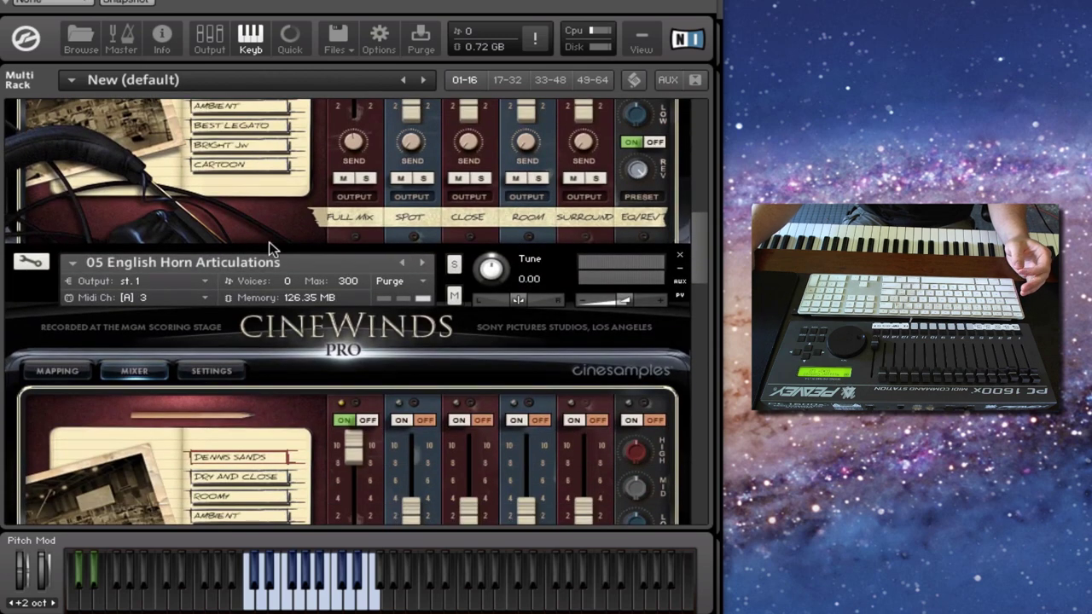
pyautogui.click(276, 247)
pyautogui.scroll(-3, 512, 252)
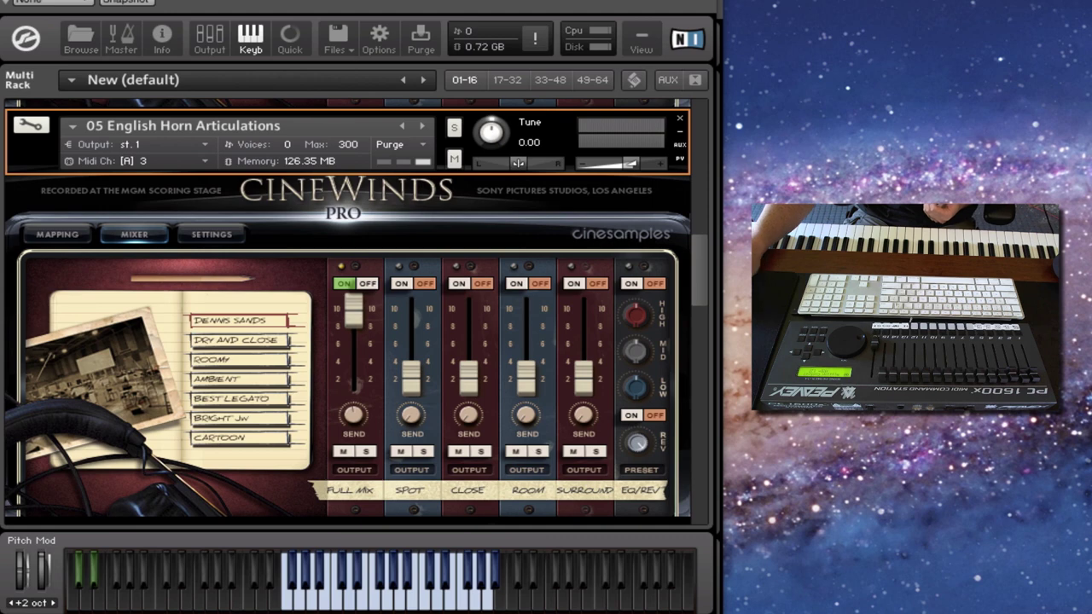
# Step: Select the Eb Clarinet Articulations instrument and bring its mixer into view
pyautogui.scroll(-6, 421, 310)
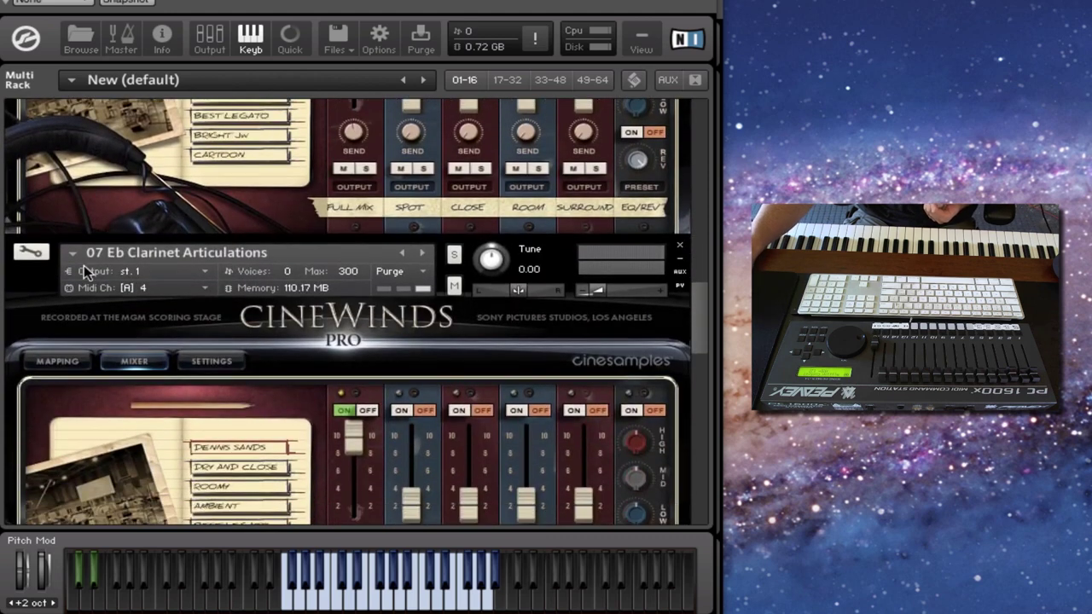
pyautogui.click(153, 243)
pyautogui.scroll(-1, 523, 294)
pyautogui.scroll(-3, 519, 290)
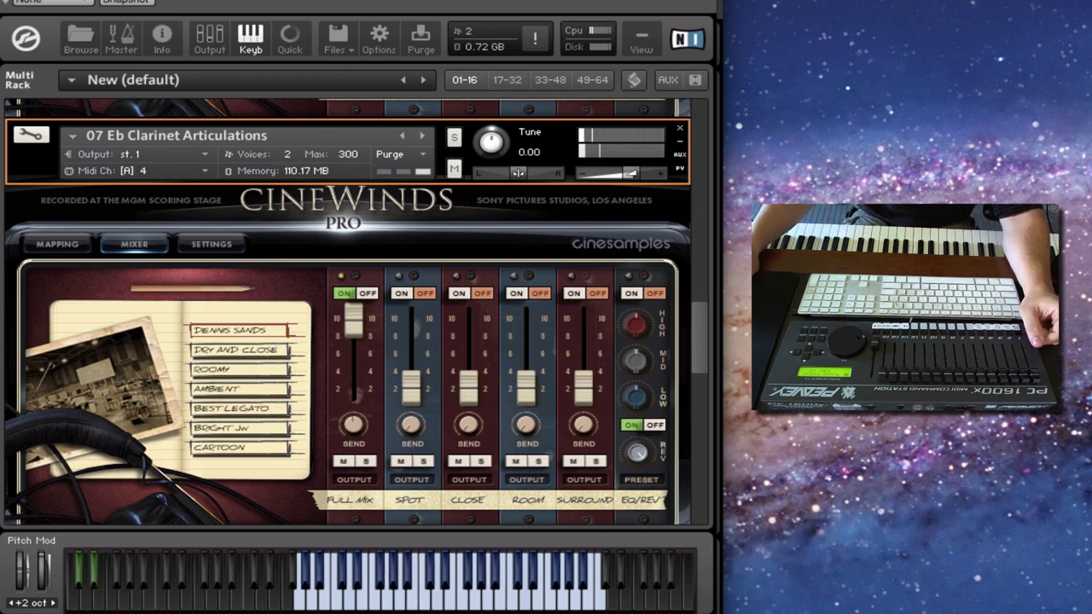
# Step: Select the Bass Clarinet Articulations instrument for auditioning
pyautogui.scroll(-4, 507, 211)
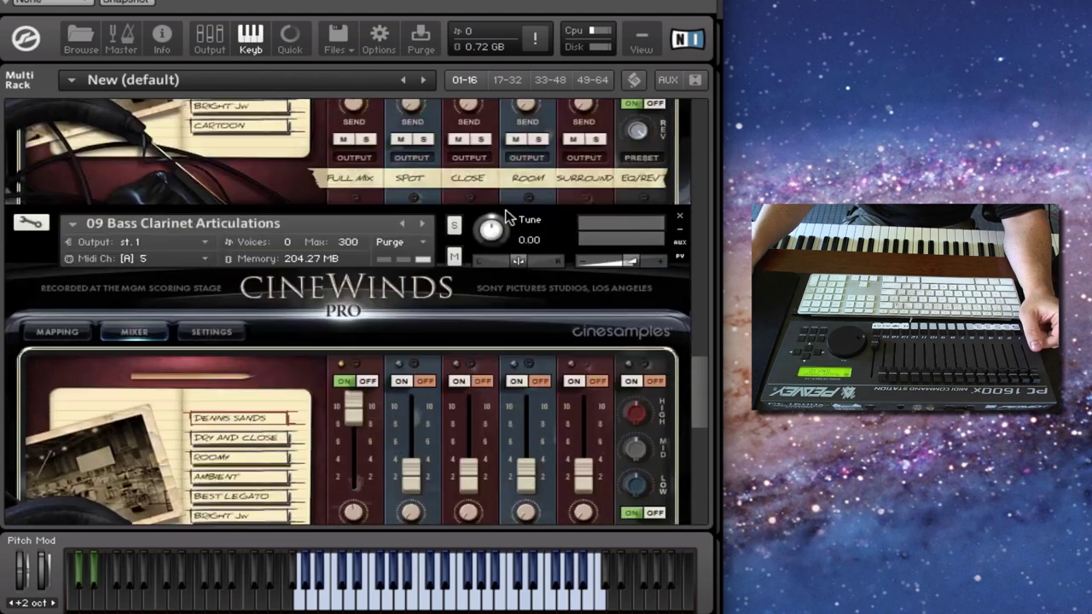
pyautogui.scroll(-5, 506, 215)
pyautogui.click(208, 103)
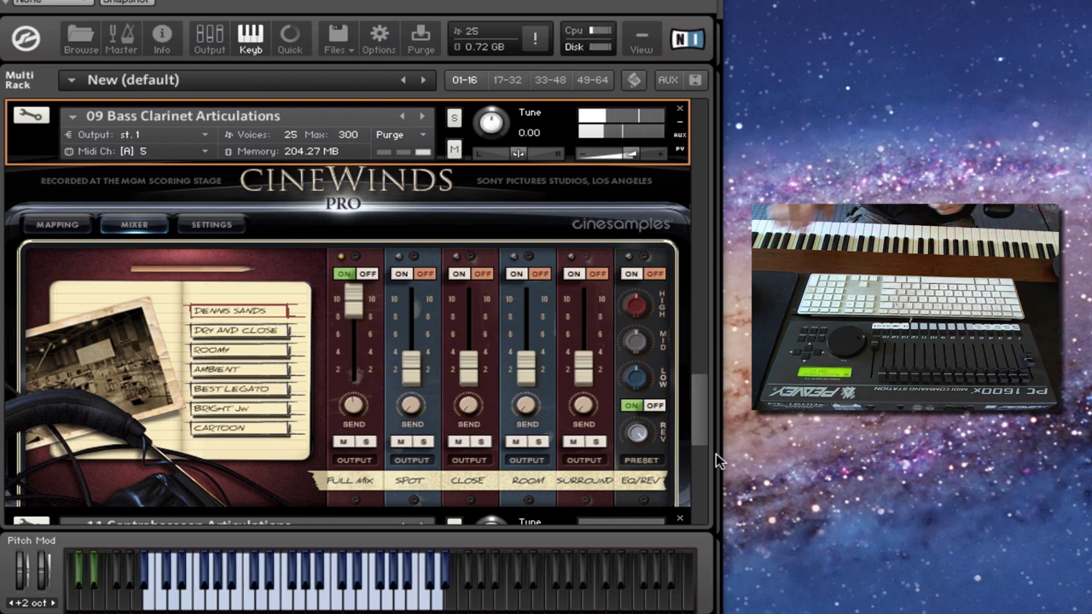
# Step: Select the Contrabassoon Articulations instrument and bring its mixer fully into view
pyautogui.scroll(-5, 592, 247)
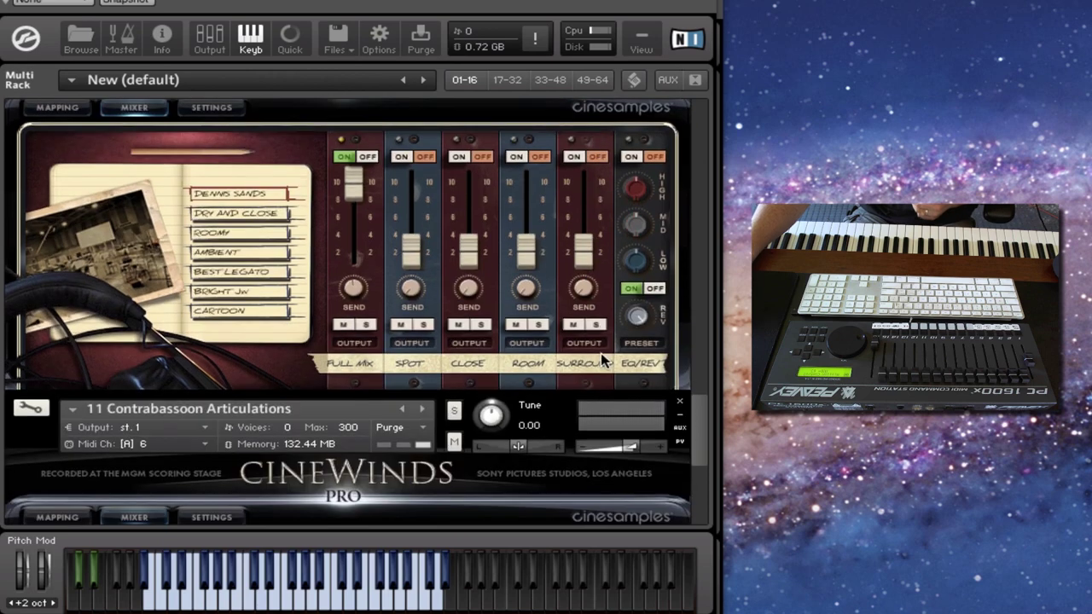
pyautogui.scroll(-3, 600, 365)
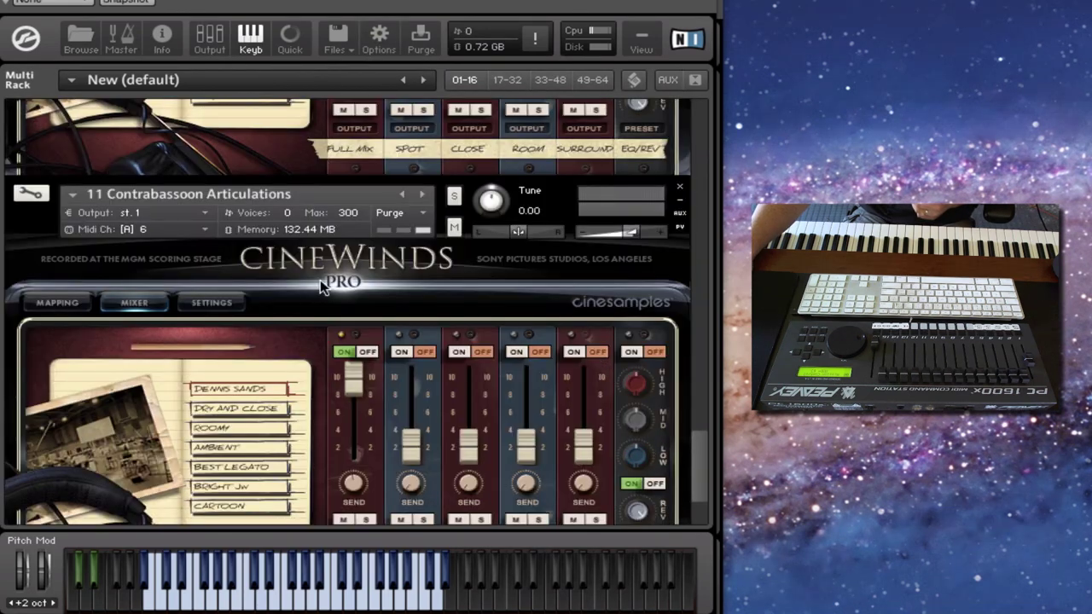
pyautogui.click(223, 188)
pyautogui.scroll(-1, 488, 246)
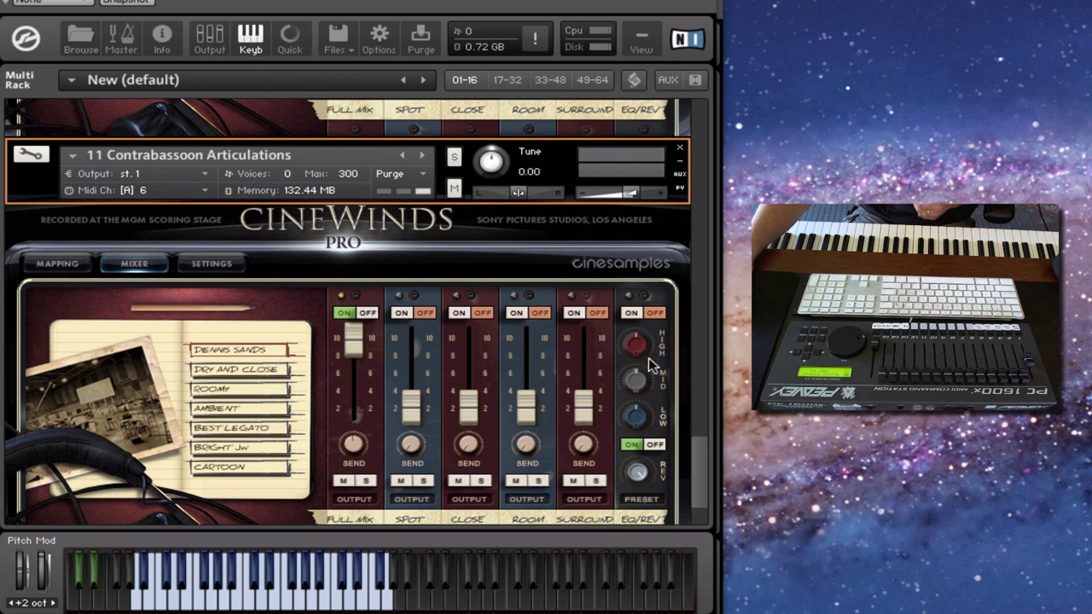
pyautogui.scroll(-1, 540, 336)
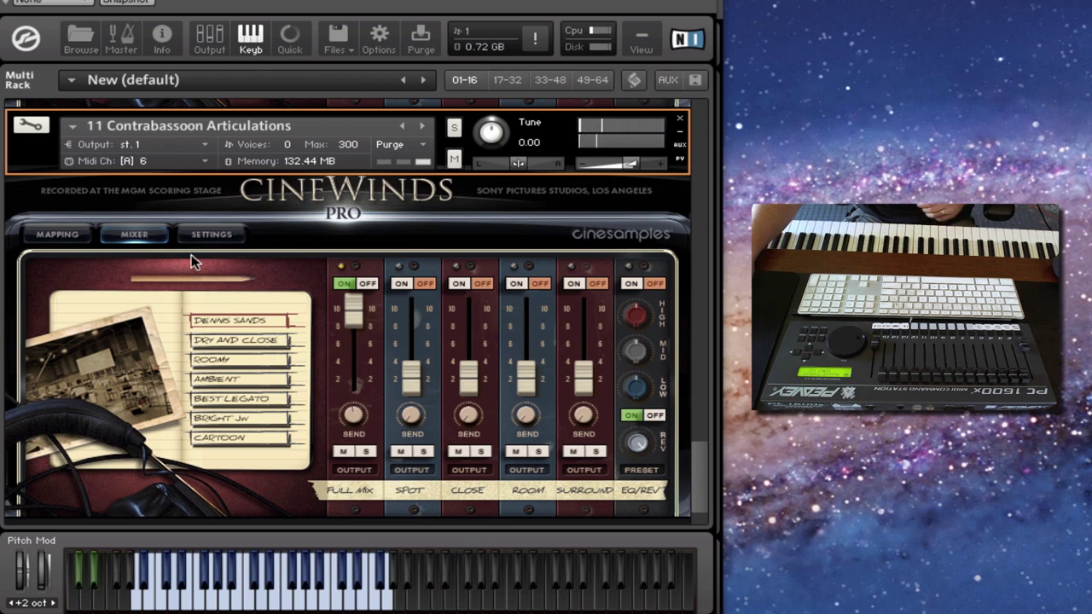
# Step: Preview the Contrabassoon's mapping presets, including Velocity Inv, MIDI CC and Custom Map, and return to Velocity Map
pyautogui.click(74, 236)
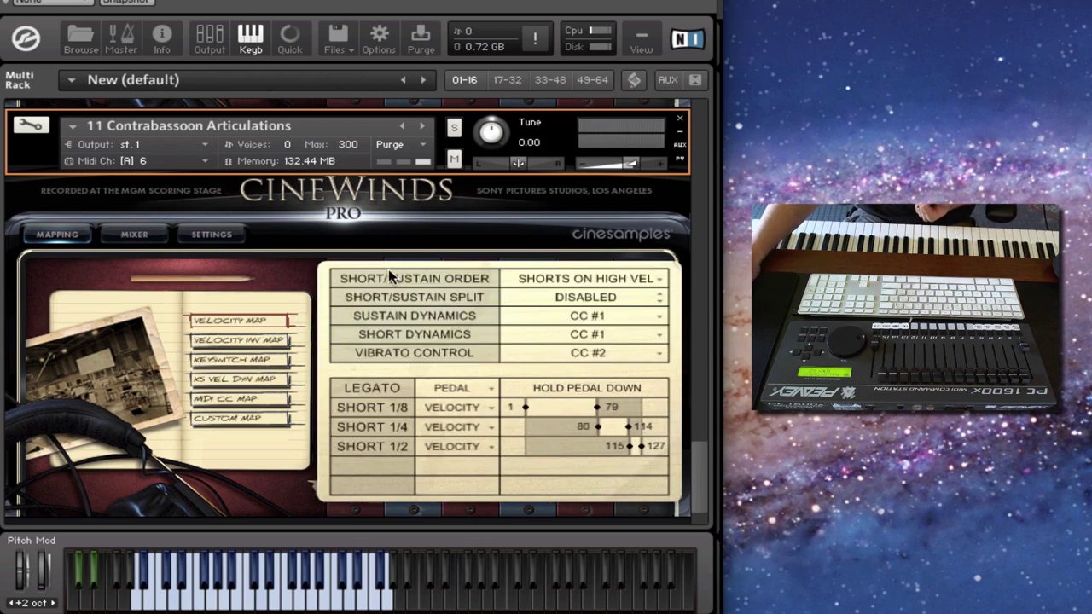
pyautogui.scroll(-1, 365, 340)
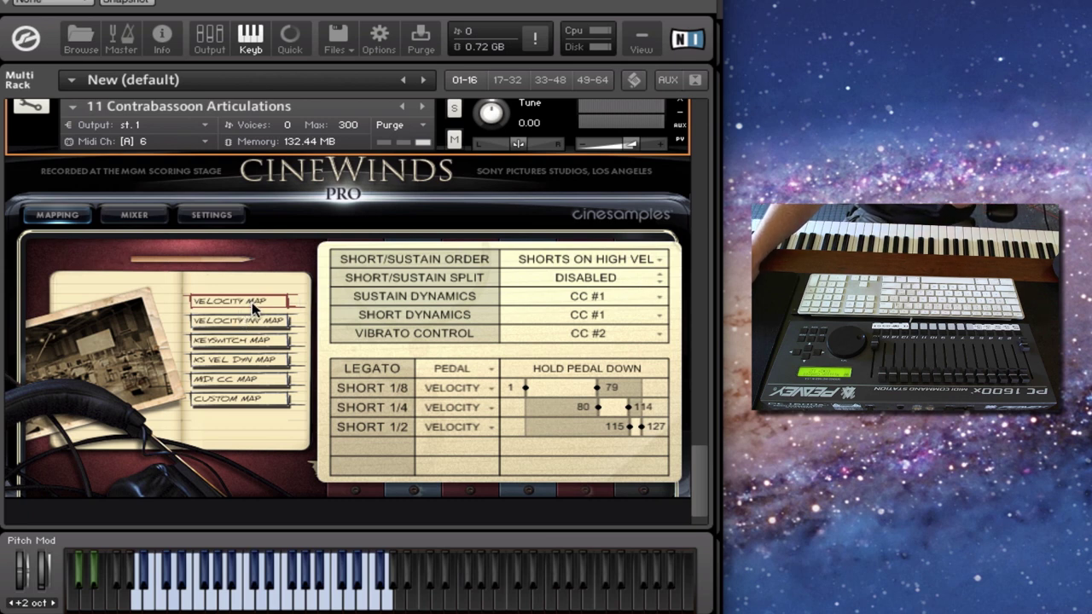
pyautogui.click(234, 339)
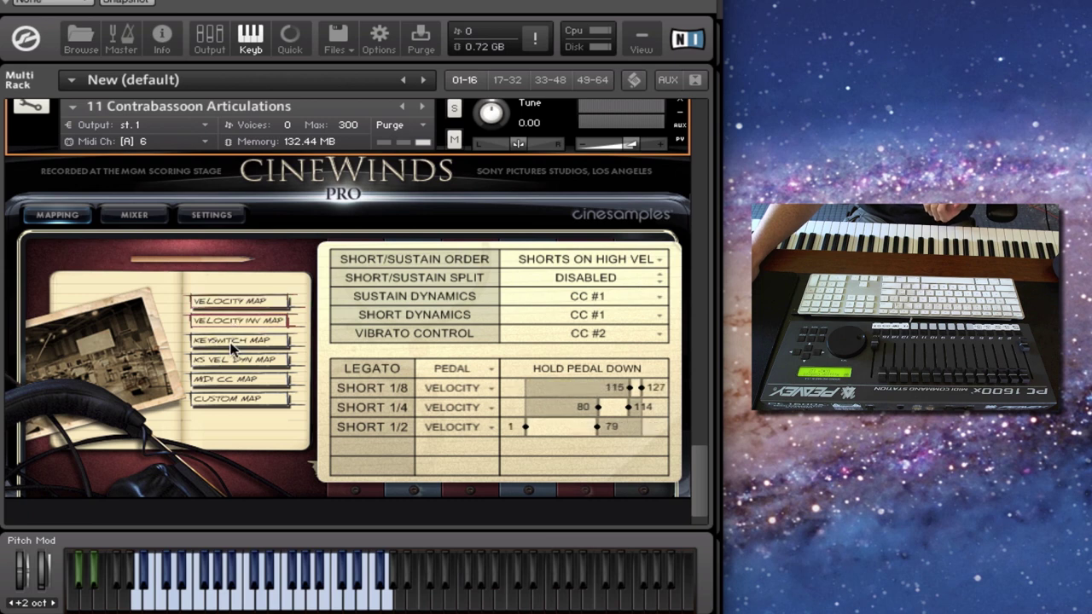
pyautogui.click(234, 365)
pyautogui.click(236, 380)
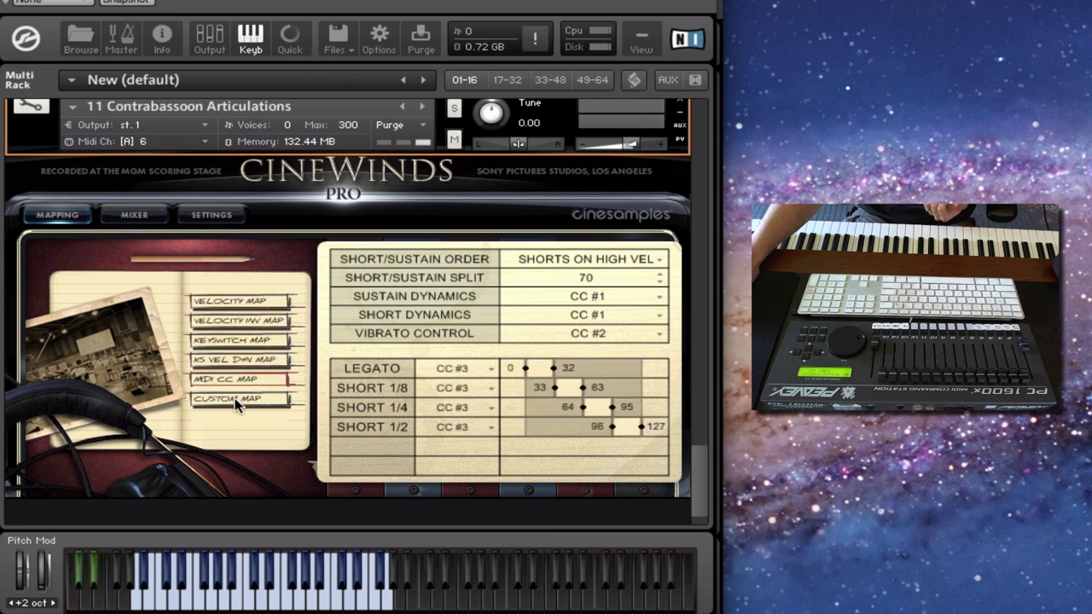
pyautogui.click(237, 399)
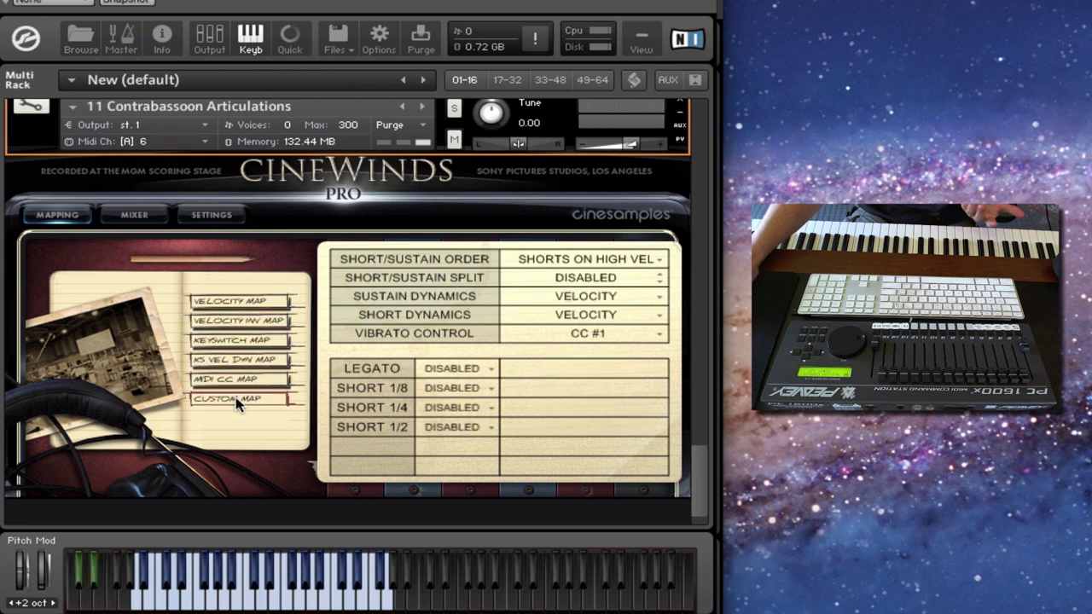
pyautogui.click(239, 304)
# Step: Show the Contrabassoon's settings with its legato, effects and round robin controls
pyautogui.click(215, 219)
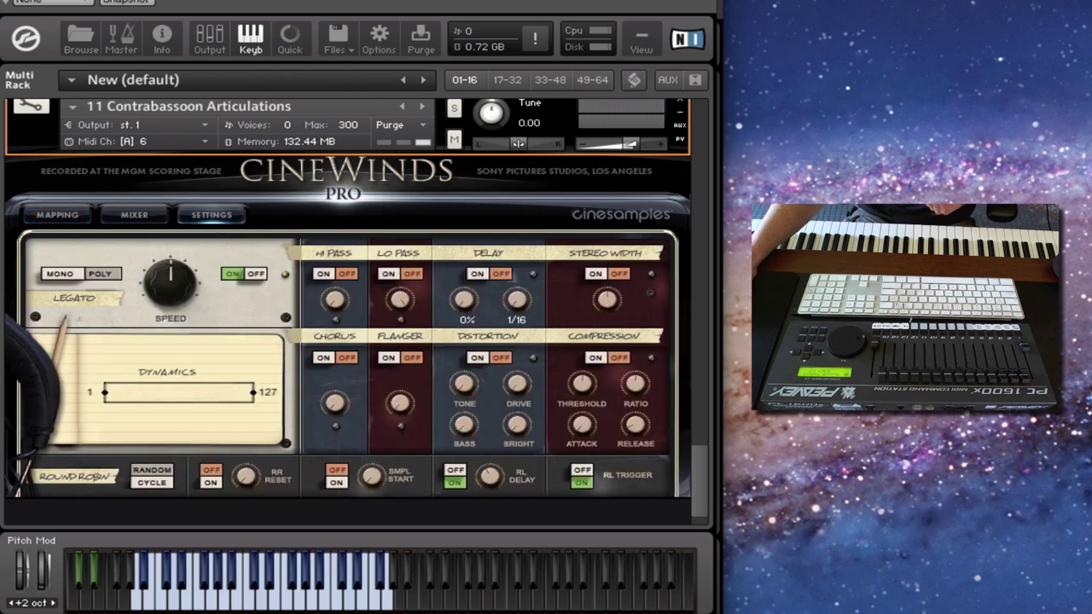
pyautogui.scroll(1, 623, 306)
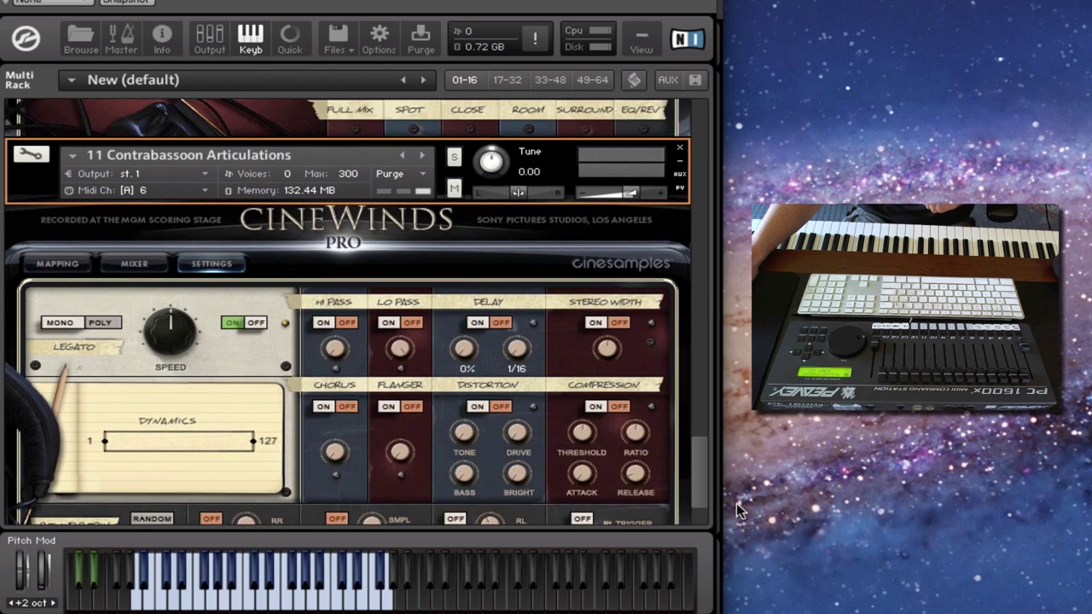
pyautogui.scroll(-2, 701, 461)
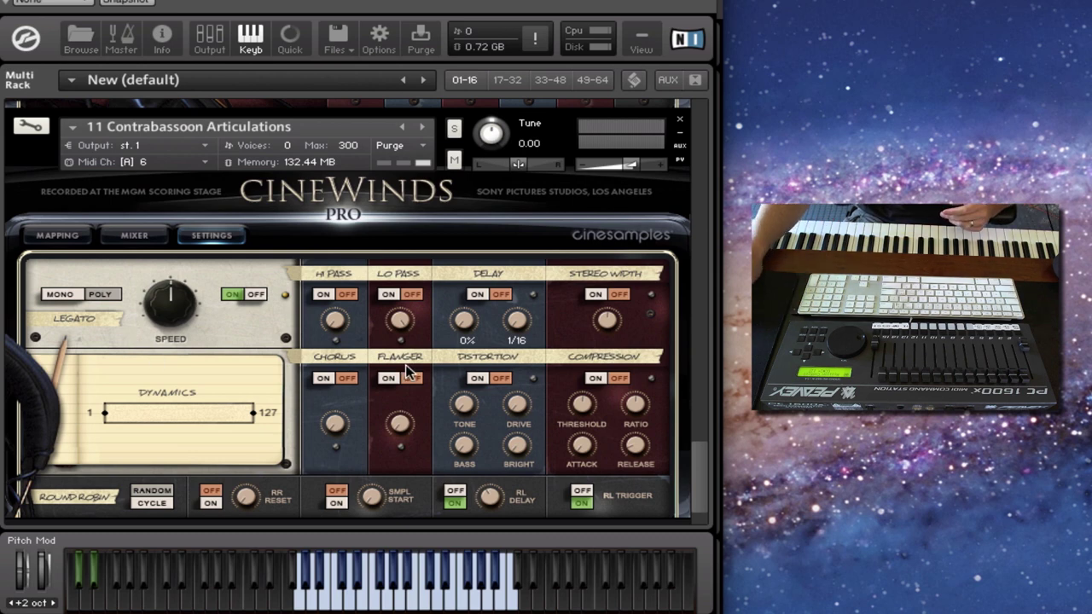
# Step: Try the Contrabassoon at a low legato speed and with legato off, and restore the middle speed with legato on
pyautogui.moveTo(171, 314); pyautogui.dragTo(172, 277)
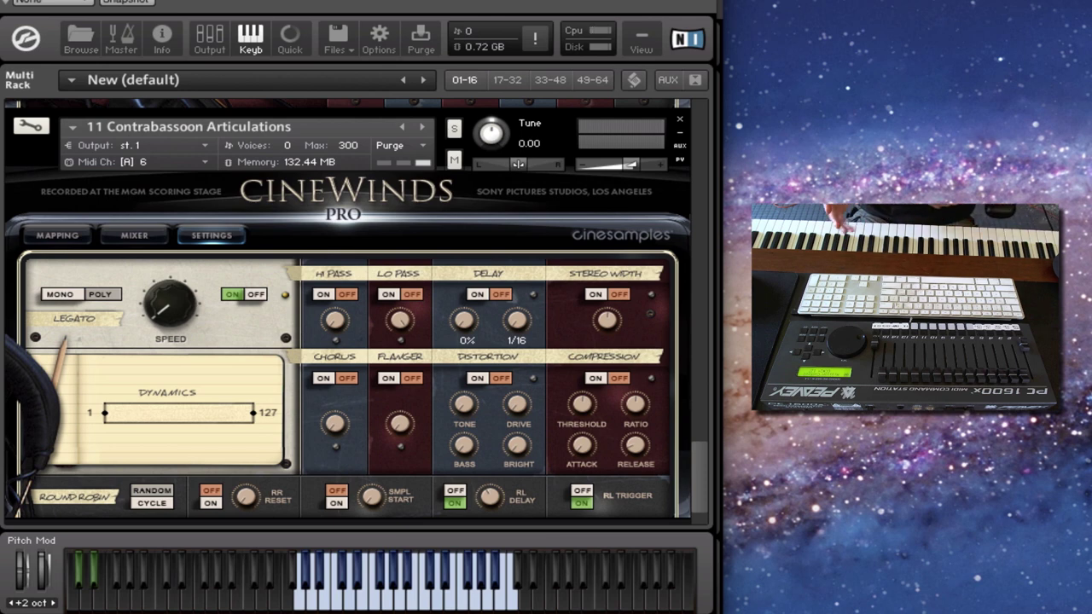
pyautogui.click(258, 295)
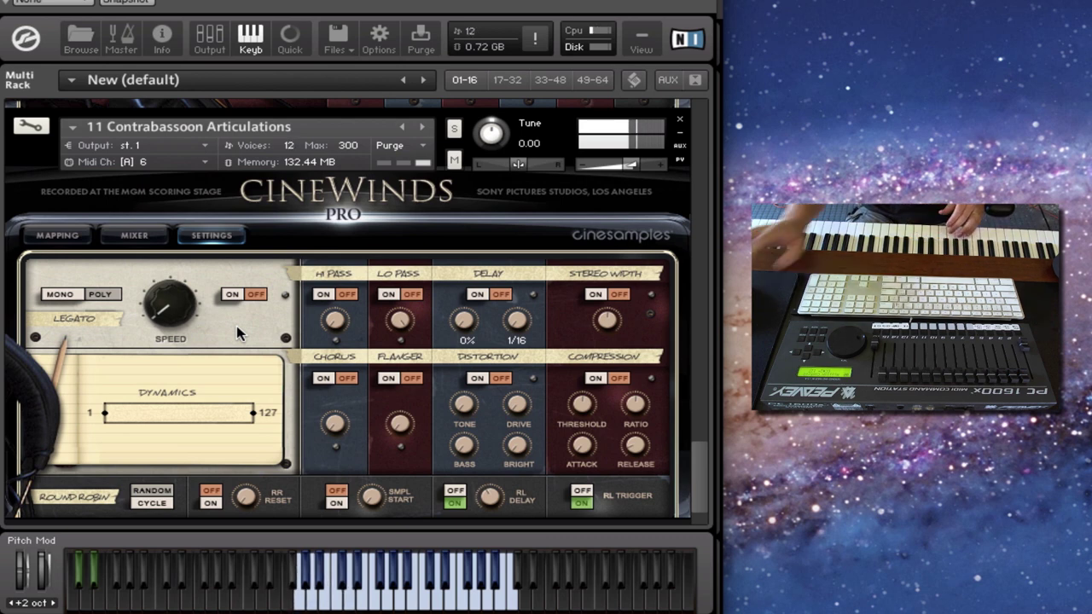
pyautogui.moveTo(180, 314); pyautogui.dragTo(181, 290)
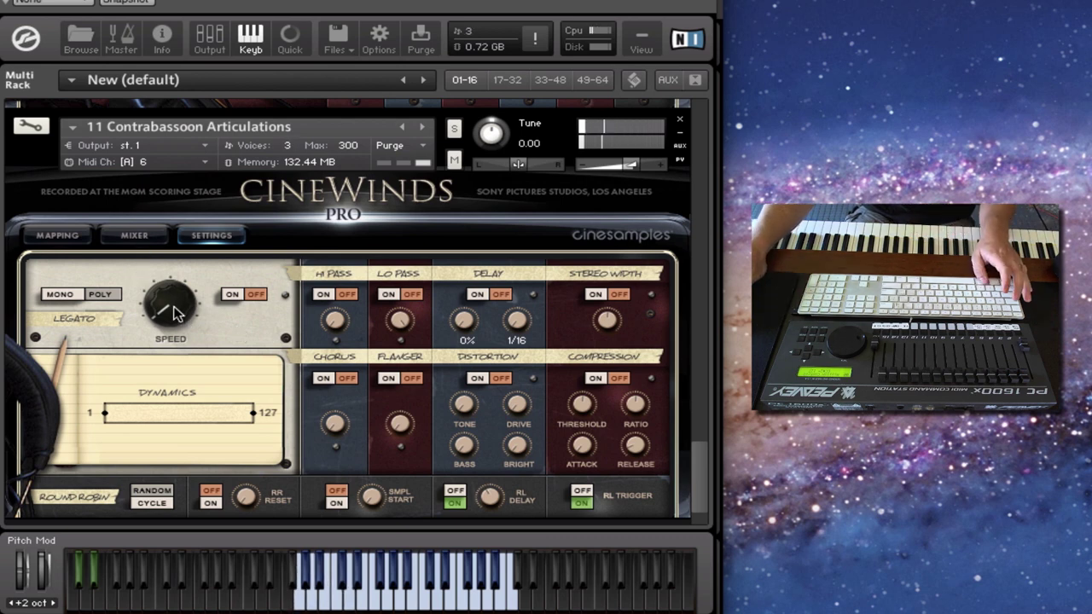
pyautogui.click(232, 296)
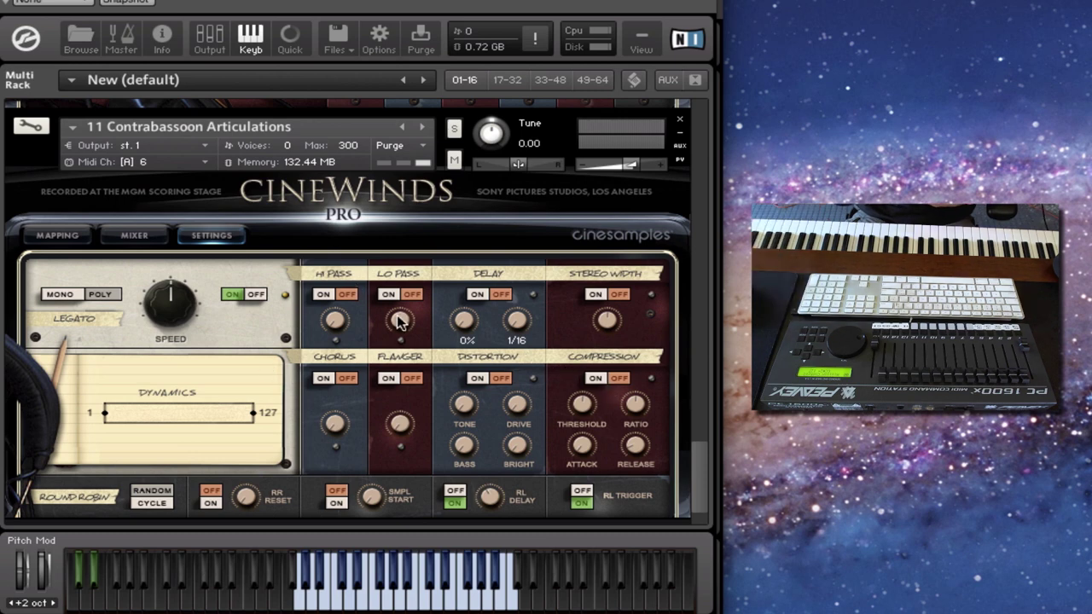
# Step: Toggle the round robin Cycle option and the RR Reset for the Contrabassoon, and revert both
pyautogui.scroll(-1, 470, 373)
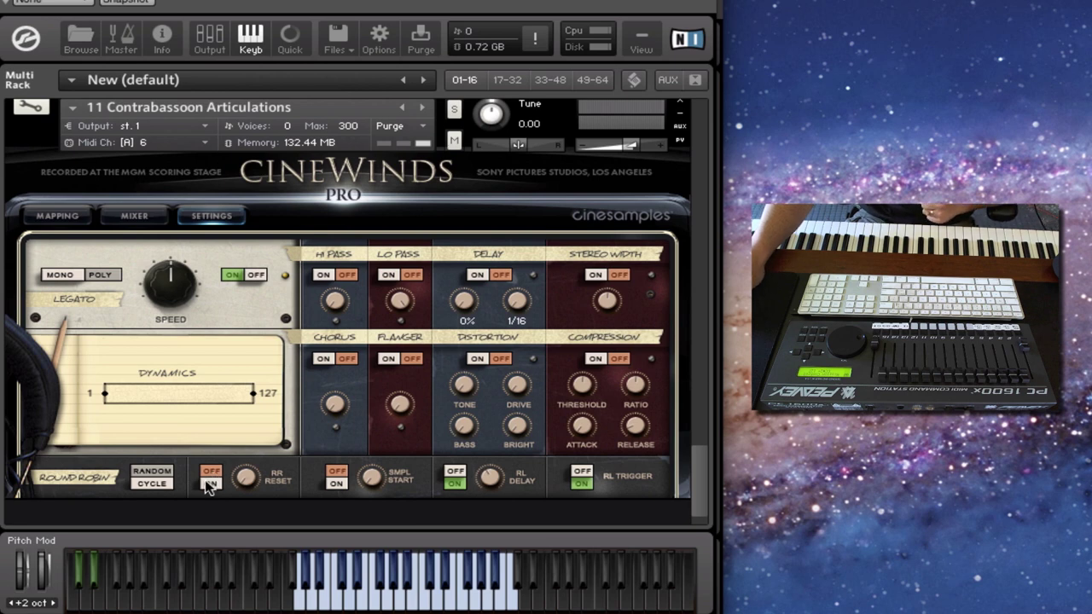
pyautogui.click(149, 484)
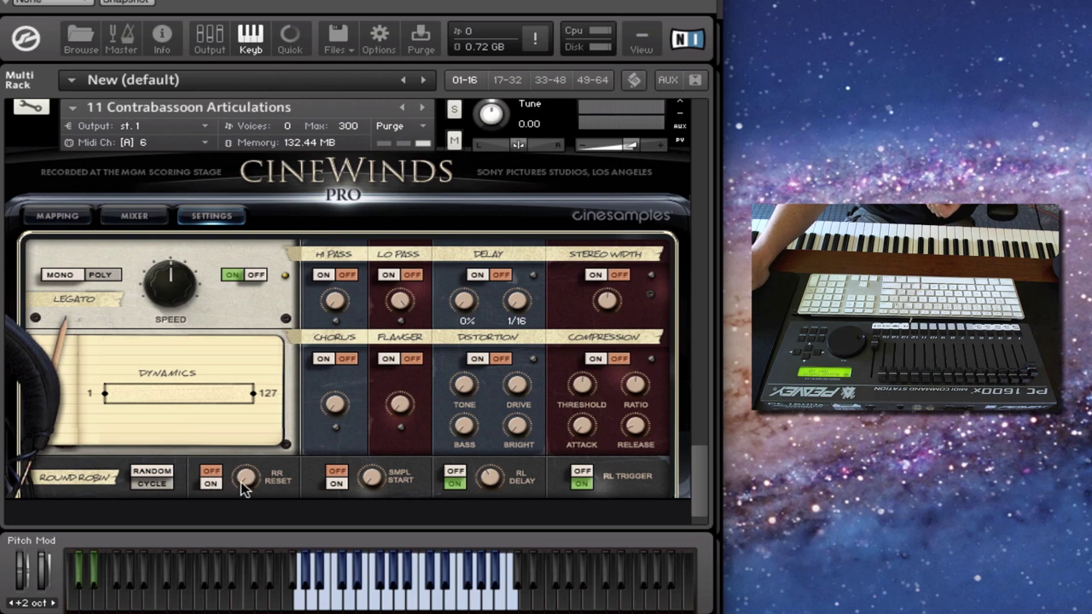
pyautogui.click(151, 485)
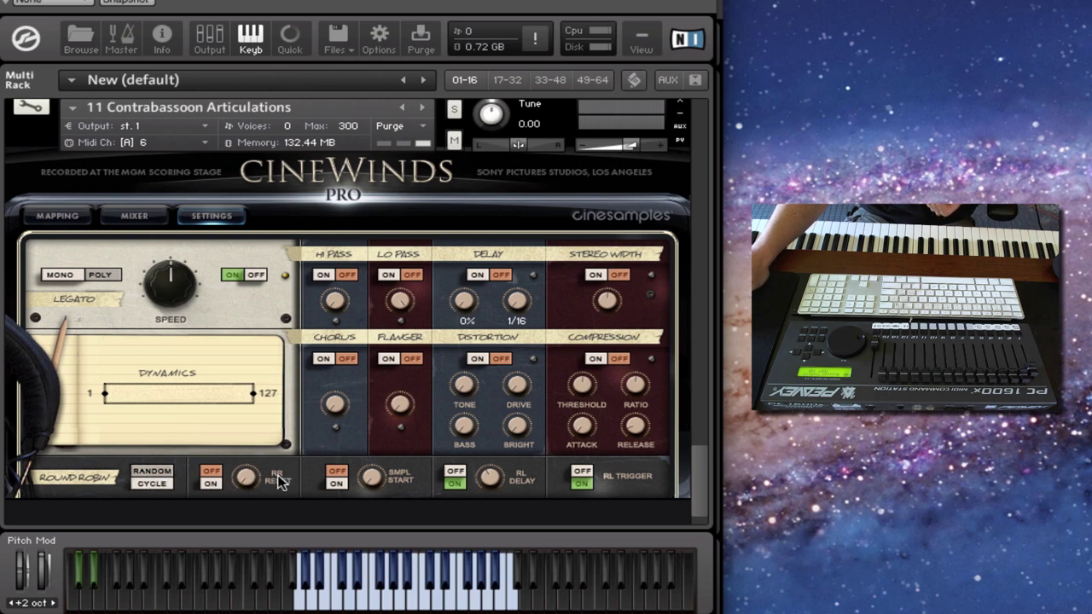
pyautogui.click(211, 484)
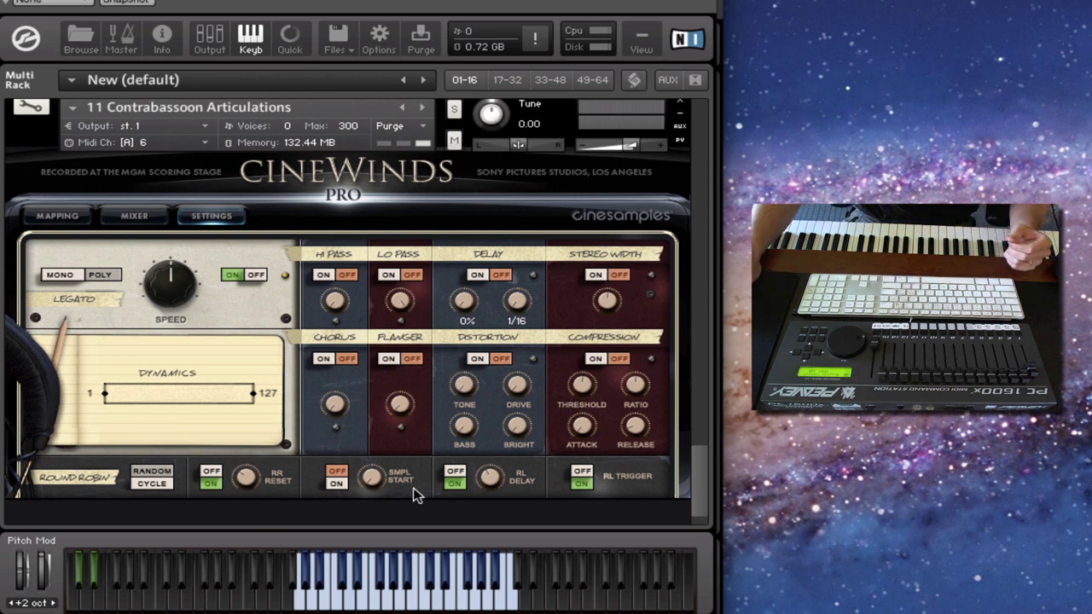
pyautogui.click(213, 478)
# Step: Try the Contrabassoon with sample start on and the RL trigger off, and revert each switch
pyautogui.click(337, 484)
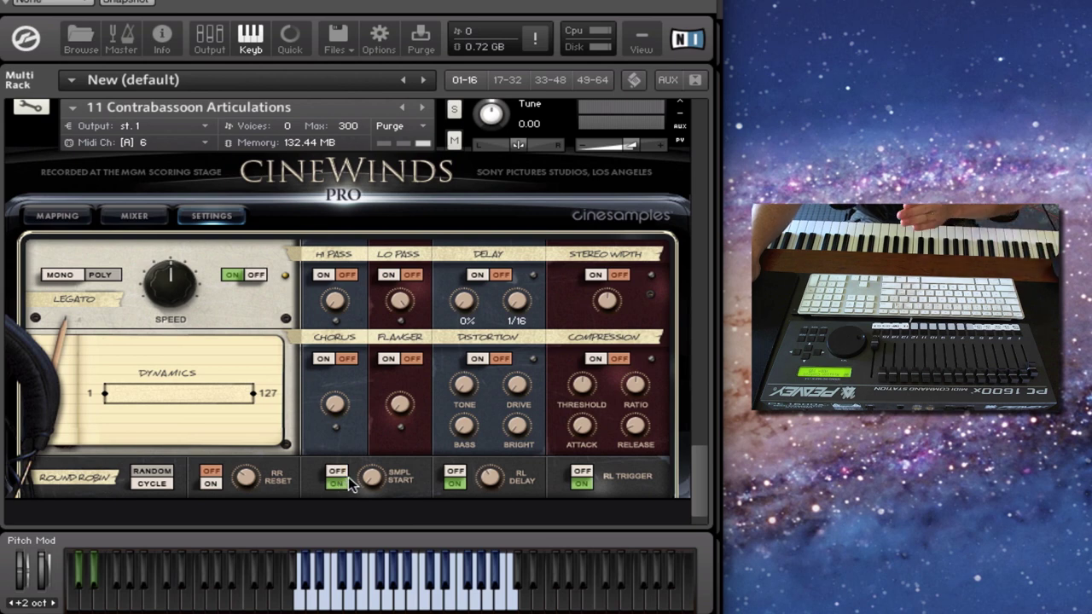
pyautogui.click(338, 474)
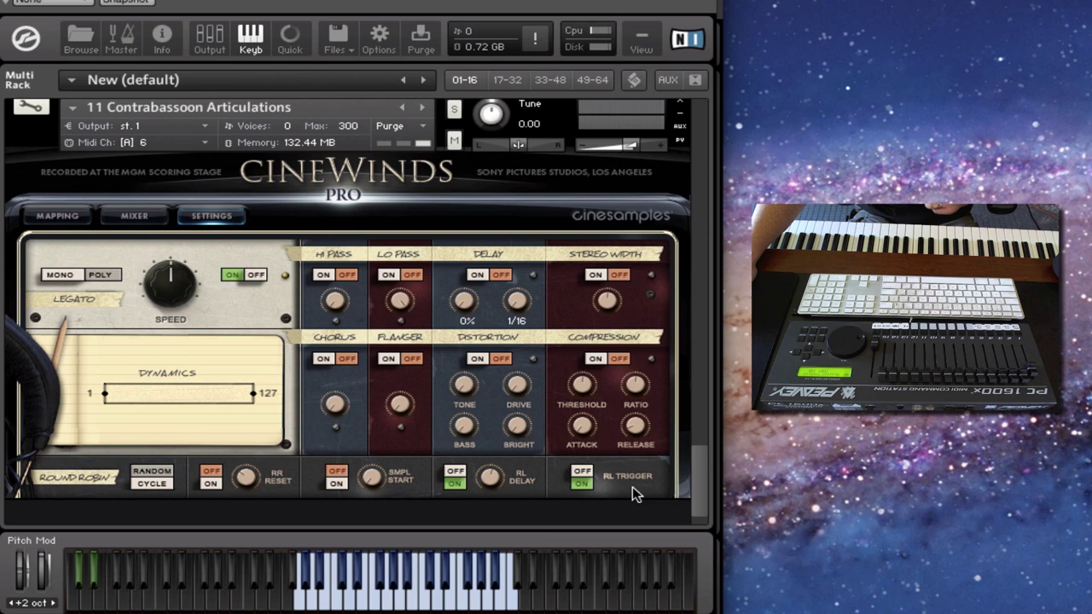
pyautogui.click(583, 476)
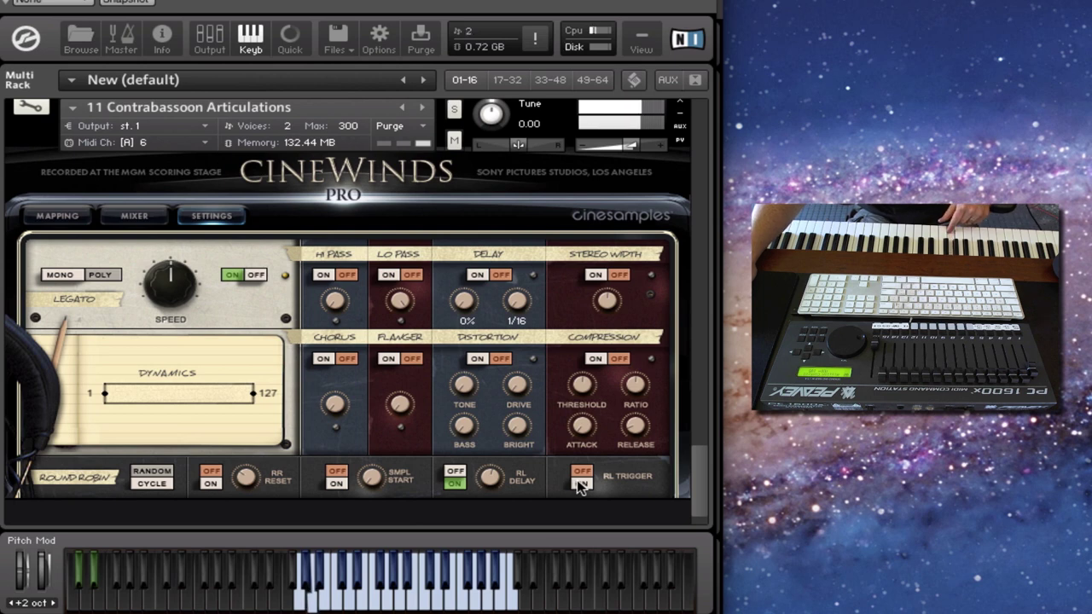
pyautogui.click(582, 484)
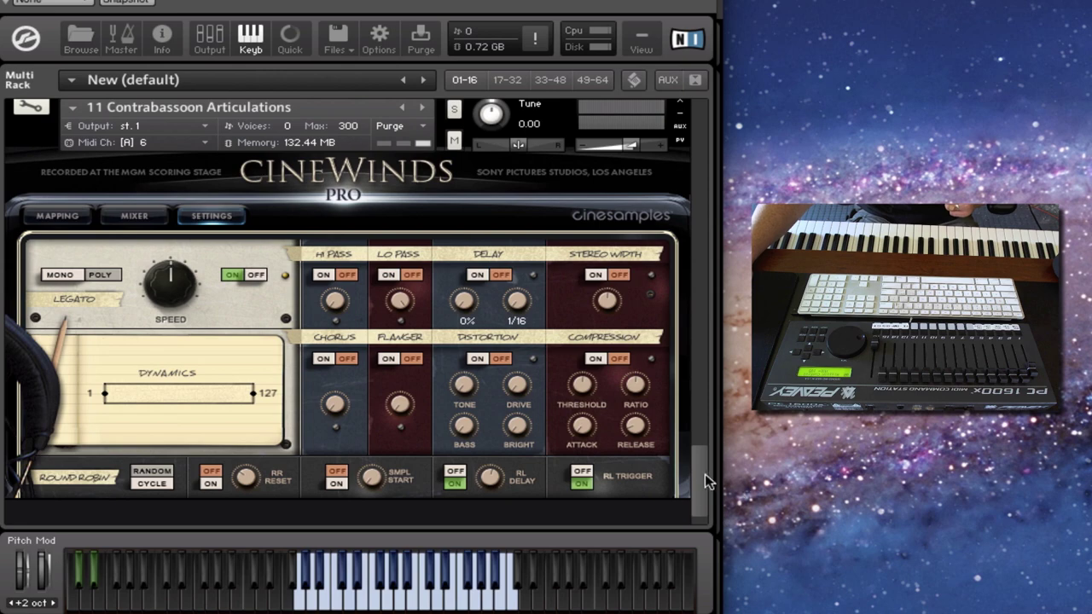
# Step: Return to the Alto Flute's mapping at the beginning of the rack
pyautogui.moveTo(702, 478); pyautogui.dragTo(700, 37)
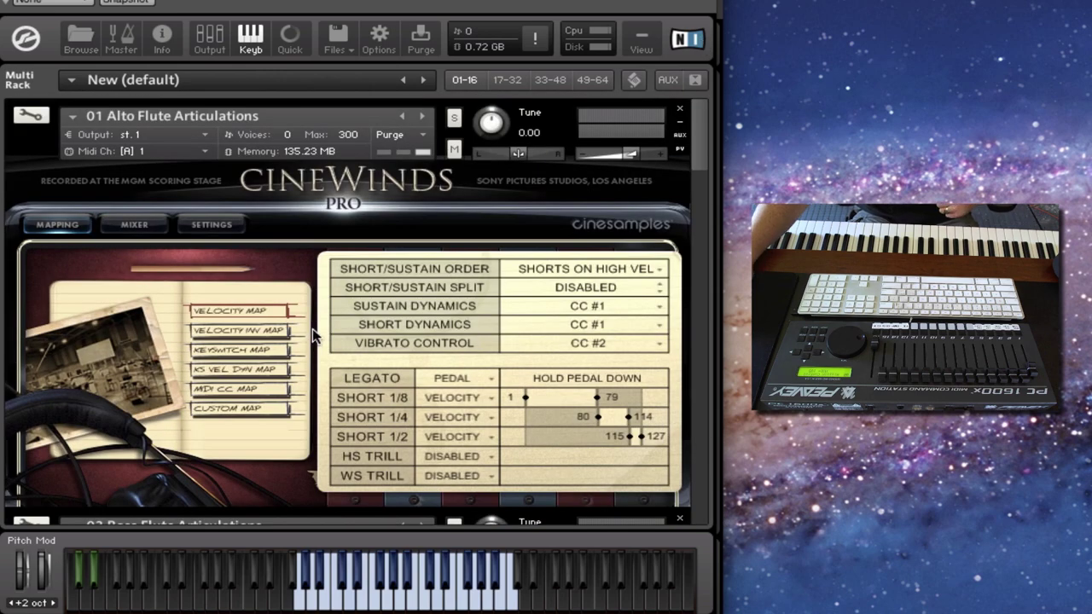